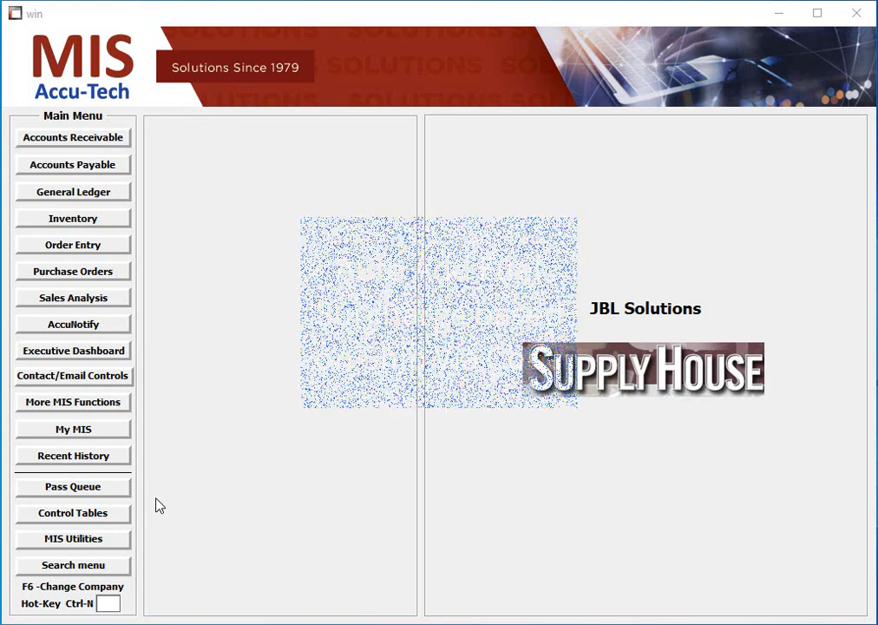
# Open the I4 control table using the system operator password and go to its screen 10 with the surcharge settings
pyautogui.click(102, 514)
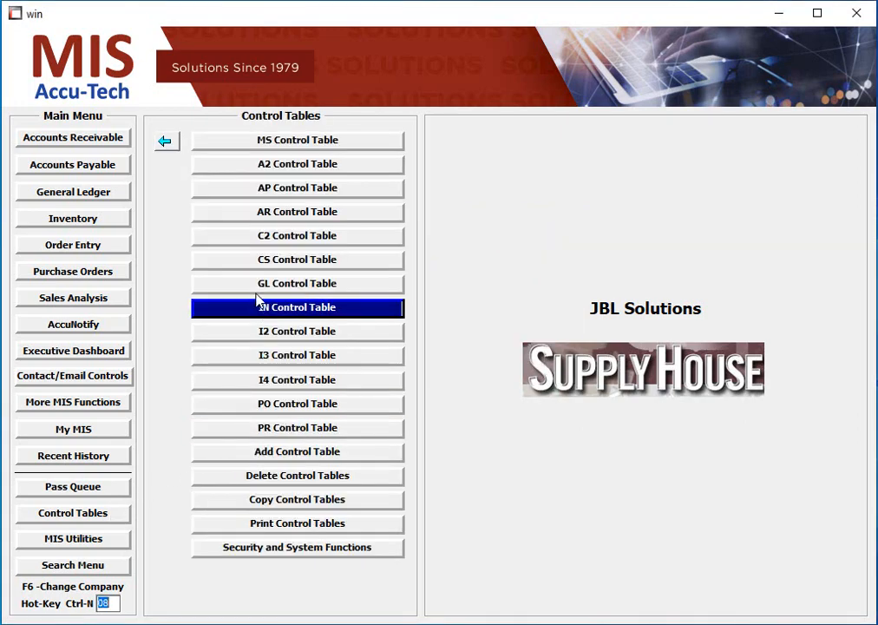
pyautogui.click(271, 385)
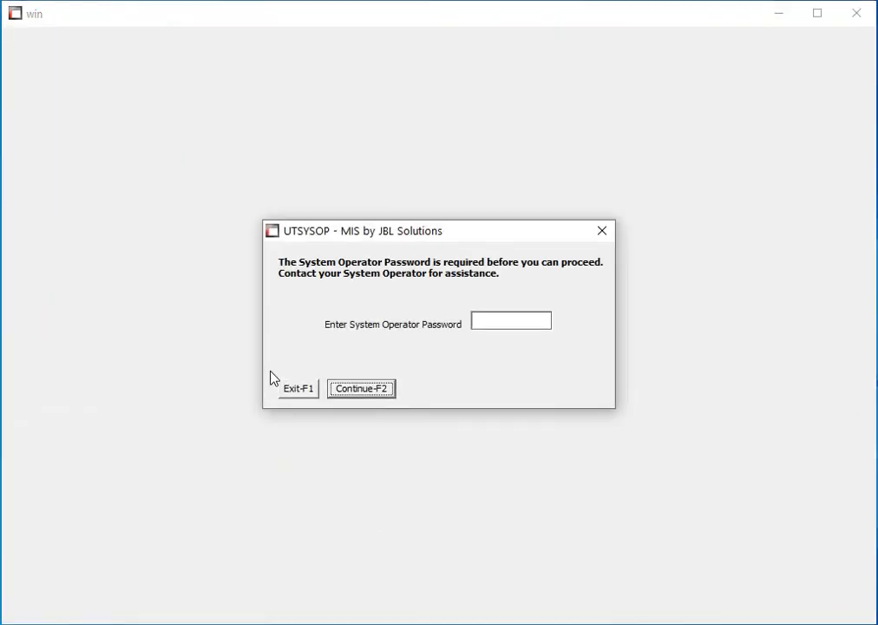
pyautogui.press('Return')
pyautogui.press('Return')
pyautogui.click(495, 102)
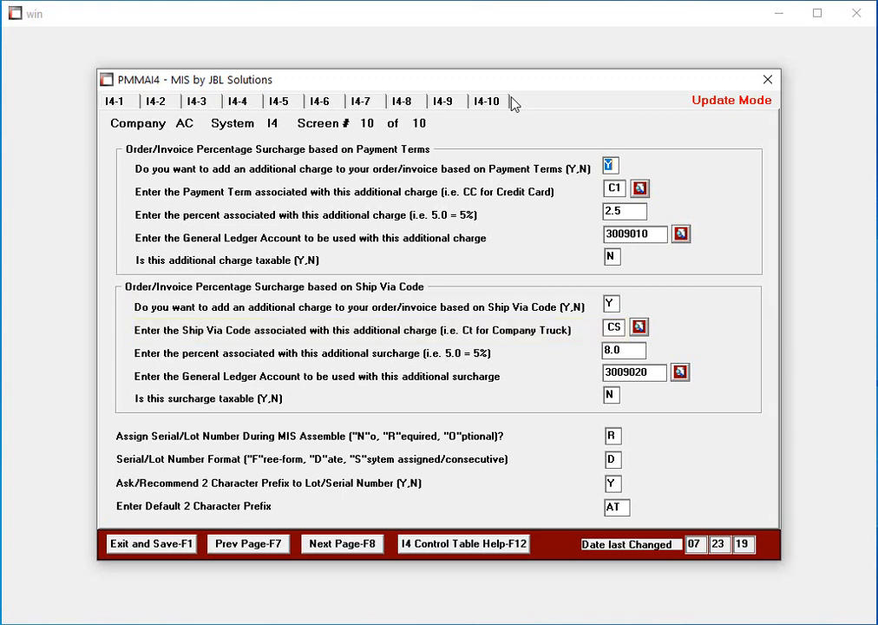
# Review the ship via codes available for the ship-via surcharge, then exit and save the I4 control table
pyautogui.click(639, 327)
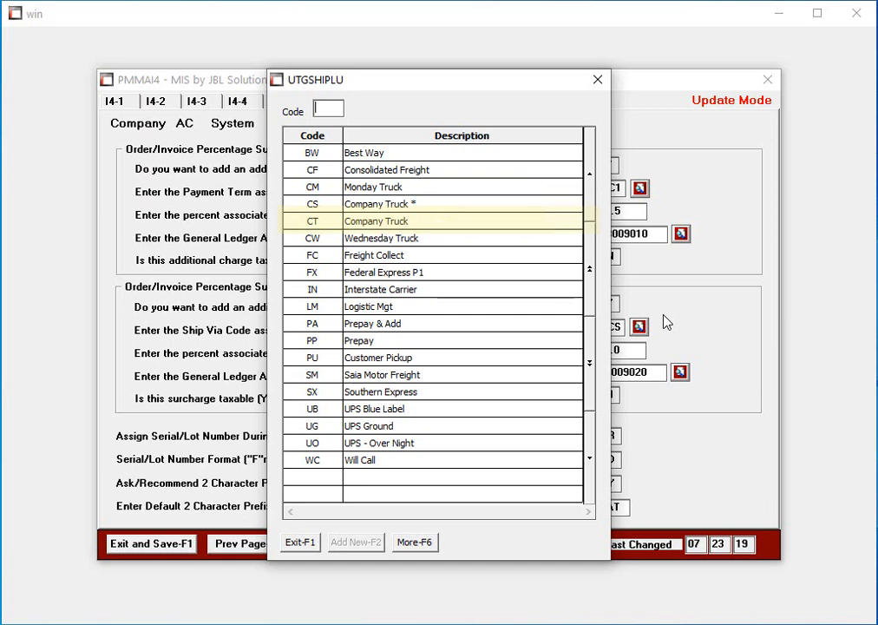
pyautogui.press('Up')
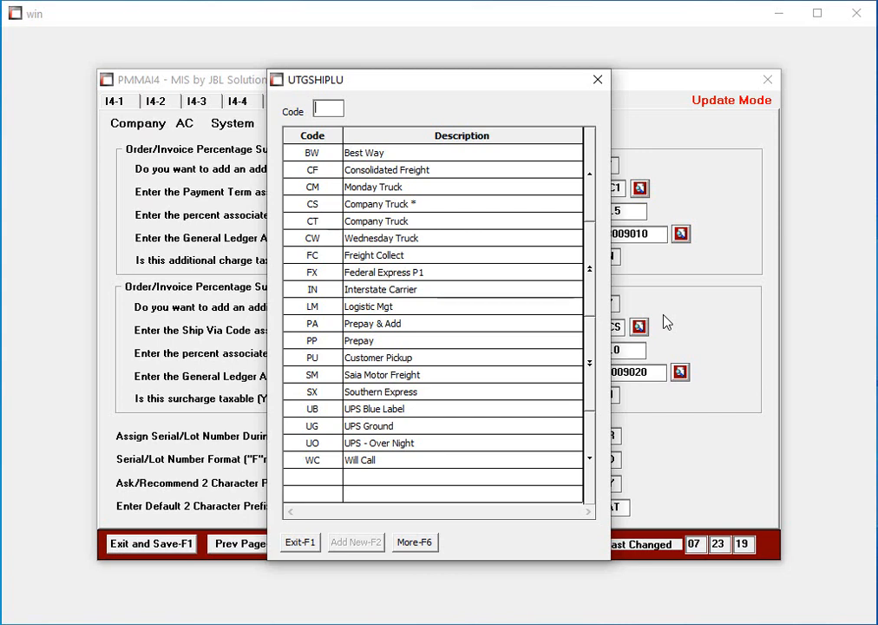
pyautogui.click(301, 543)
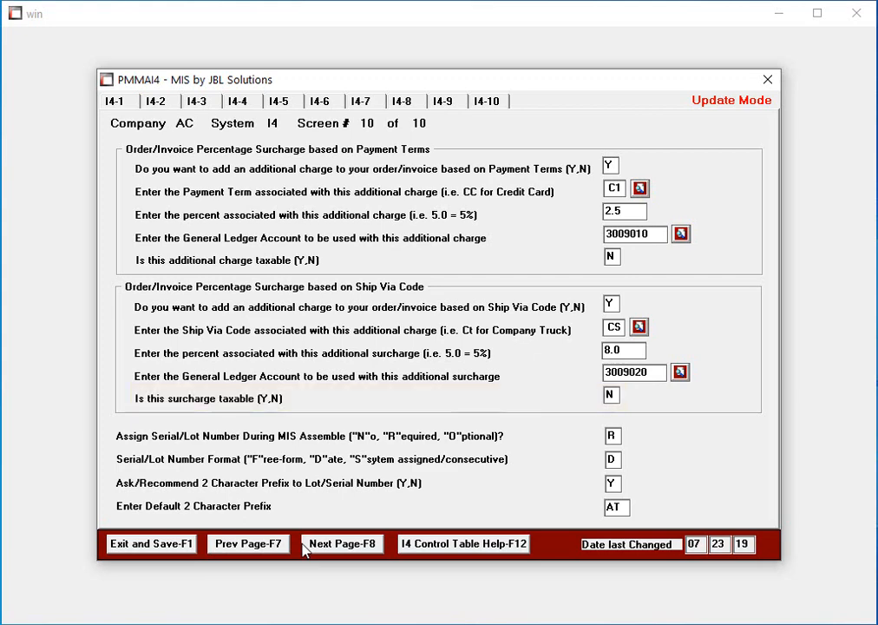
pyautogui.click(170, 549)
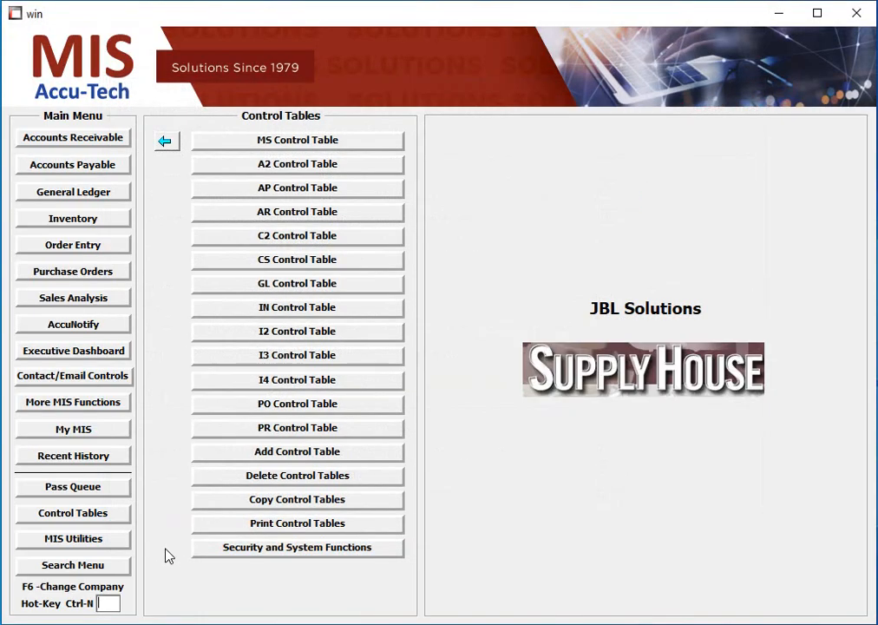
# Start a standard order for Harris Contractors in Order Entry Document Control and set its ship via code to CS, Company Truck *
pyautogui.click(83, 248)
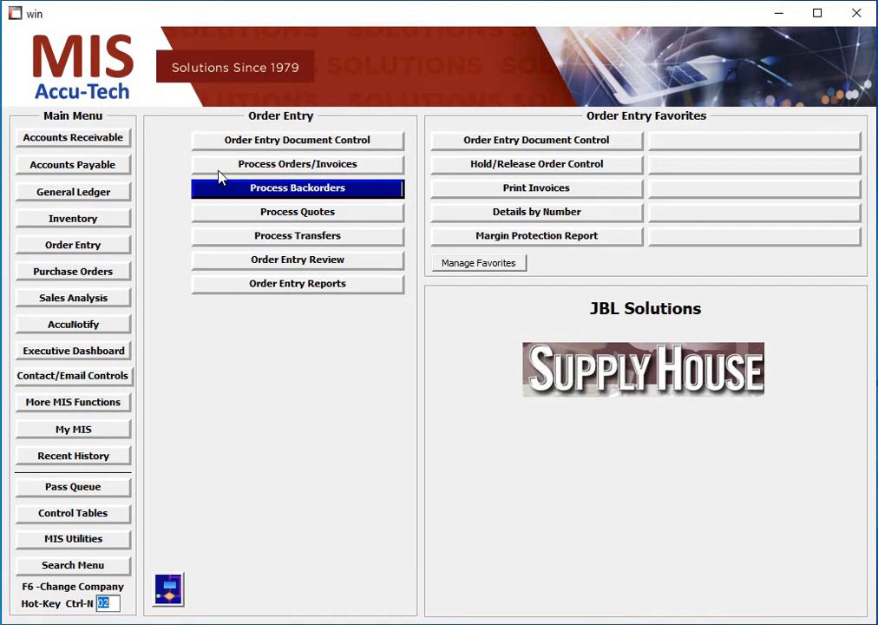
pyautogui.click(243, 143)
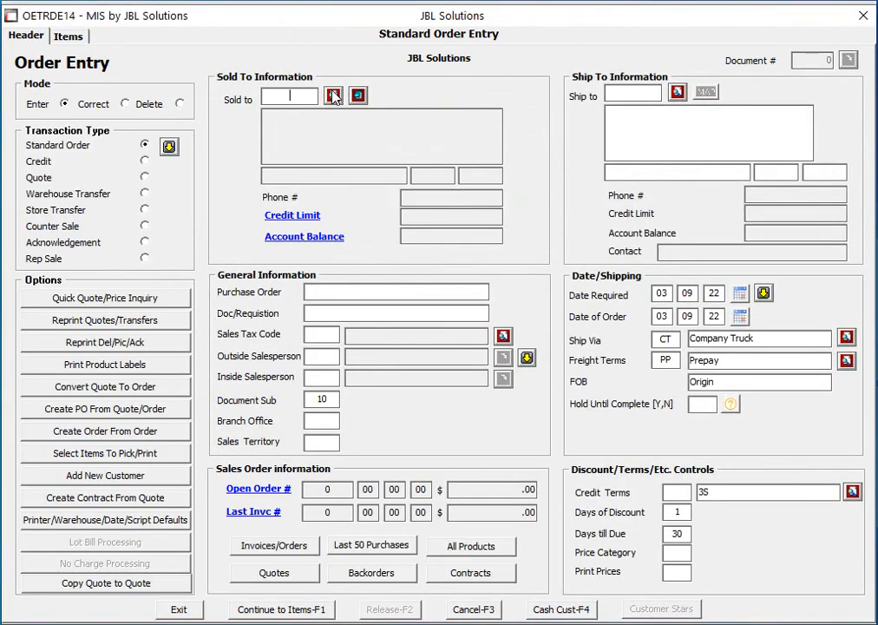
pyautogui.click(333, 93)
pyautogui.write('har')
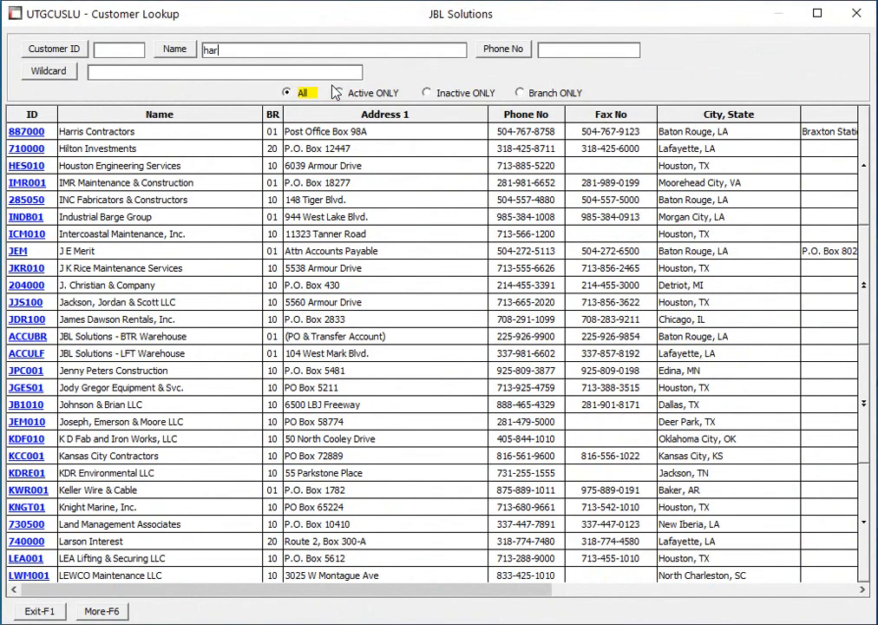
pyautogui.press('Down')
pyautogui.press('Return')
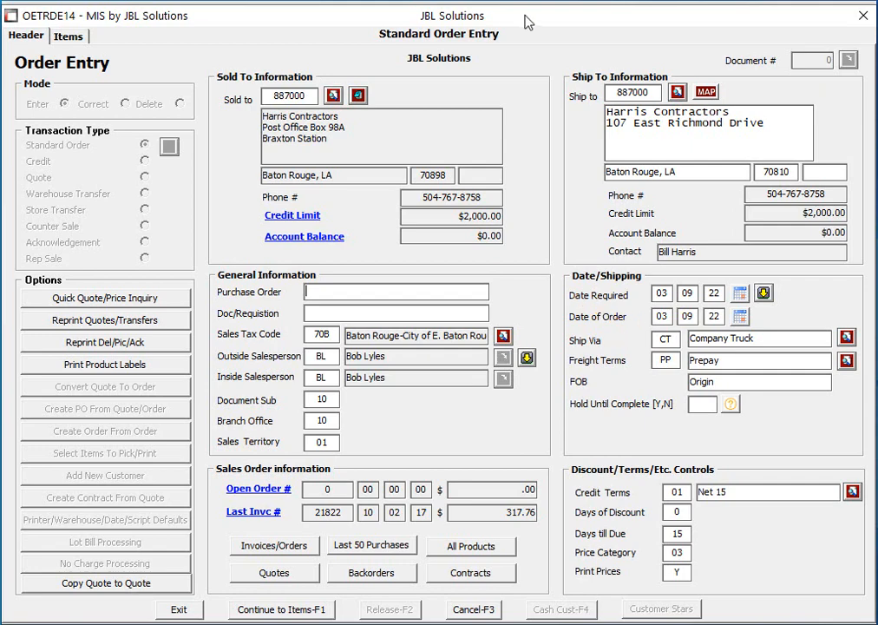
pyautogui.click(847, 338)
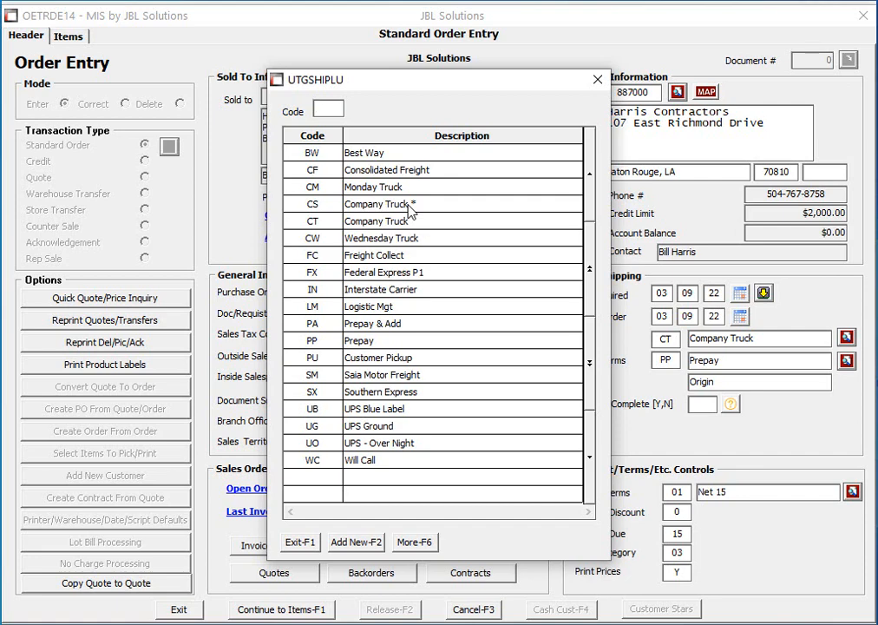
pyautogui.doubleClick(409, 206)
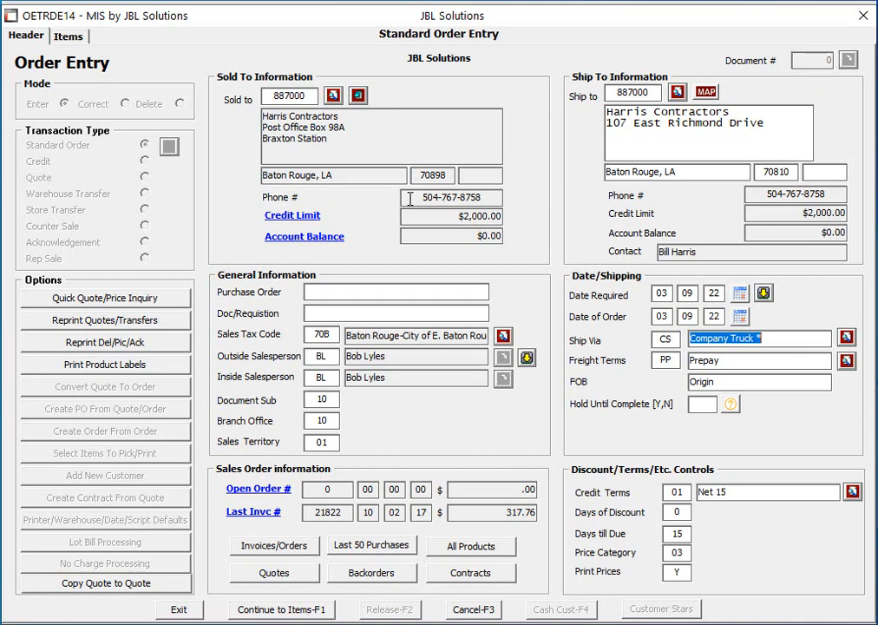
# Add product THRM-30-SHT to the order's items with an ordered quantity of 3
pyautogui.click(67, 35)
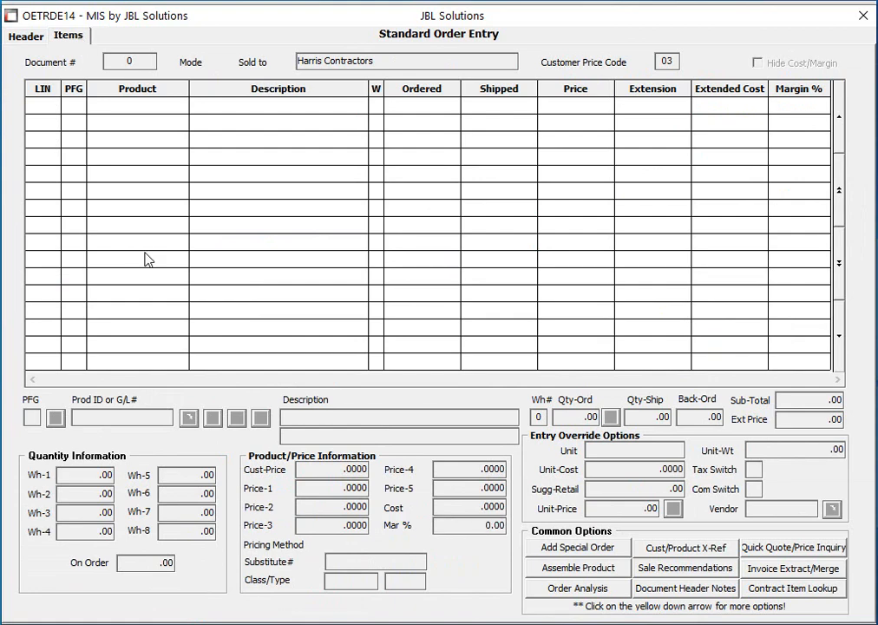
pyautogui.click(190, 418)
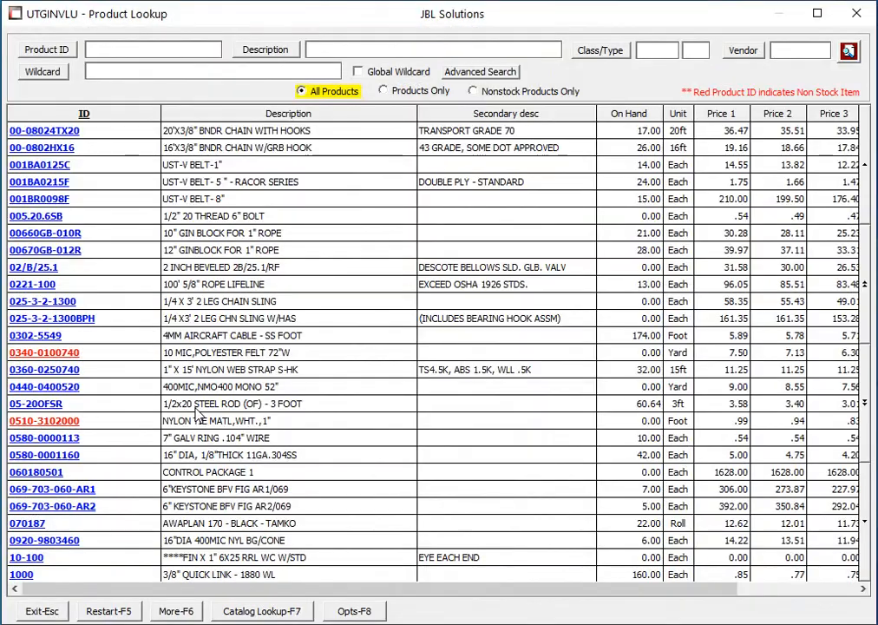
pyautogui.write('TH')
pyautogui.press('Down')
pyautogui.press('Down')
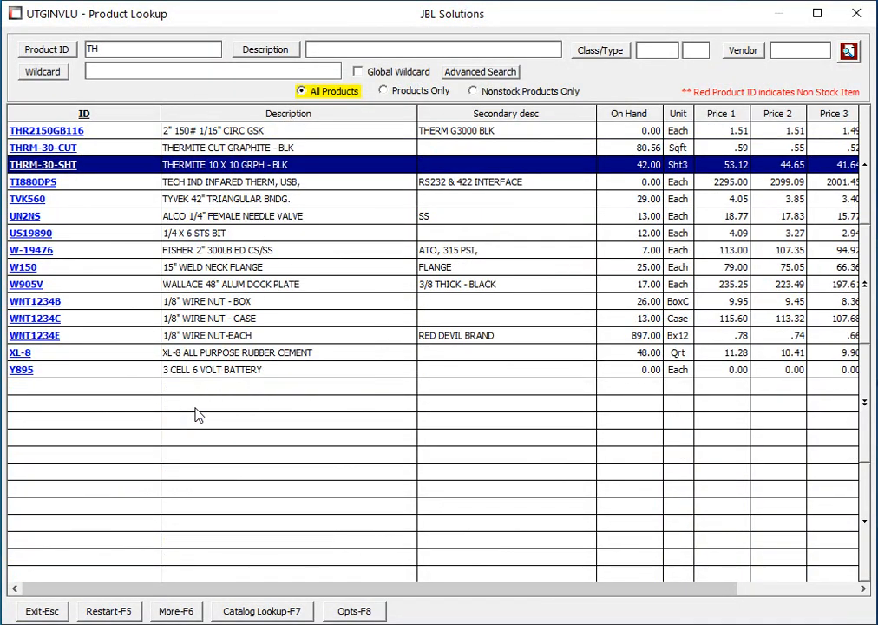
pyautogui.press('Return')
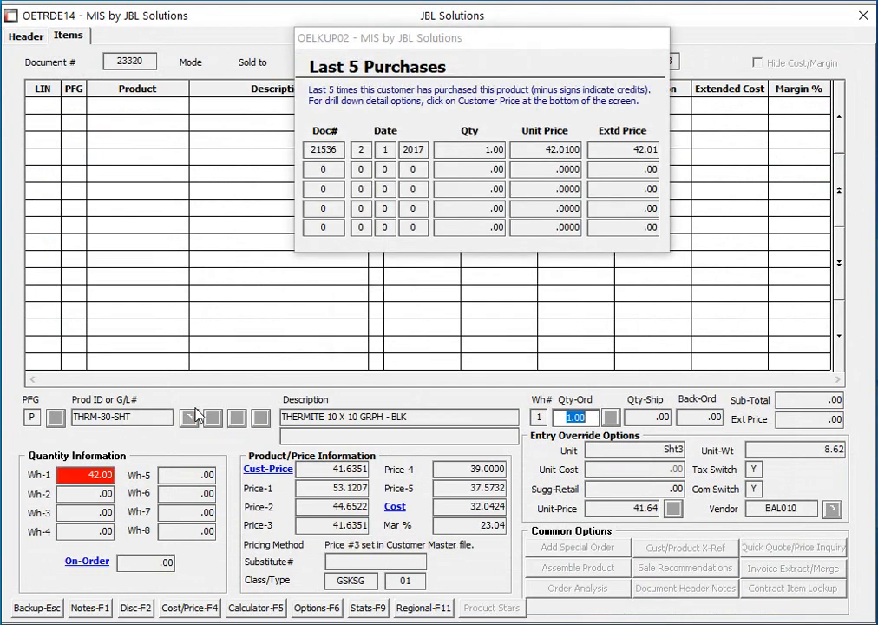
pyautogui.write('3')
pyautogui.press('Return')
pyautogui.press('Return')
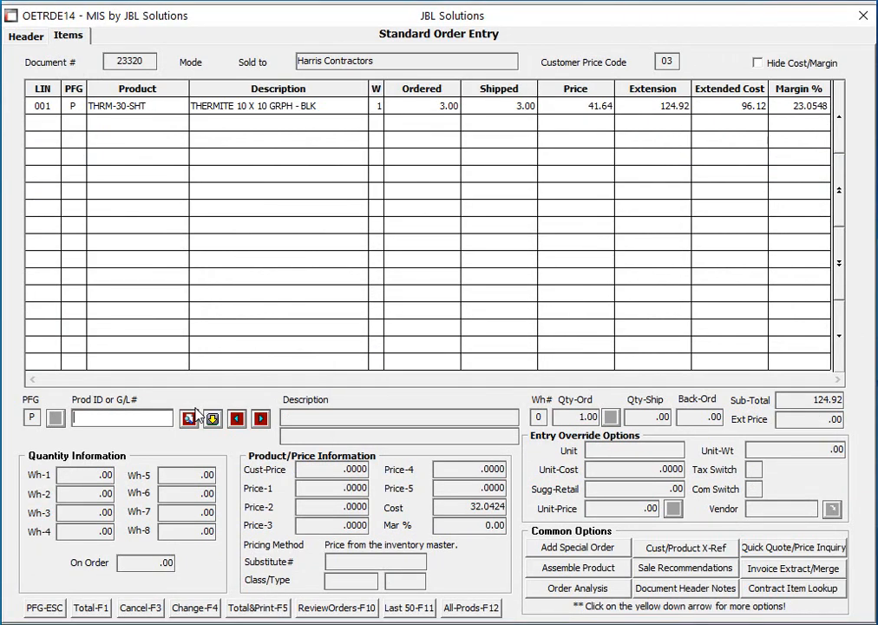
# Add product 00-0802HX16, the 16' x 3/8" binder chain with grab hook, as a second item with quantity 1
pyautogui.click(193, 418)
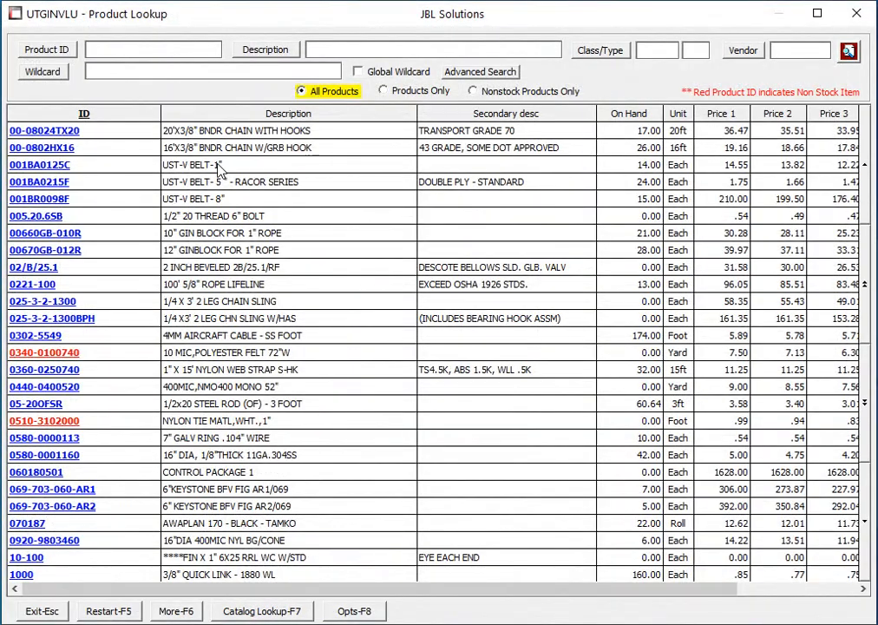
pyautogui.doubleClick(215, 151)
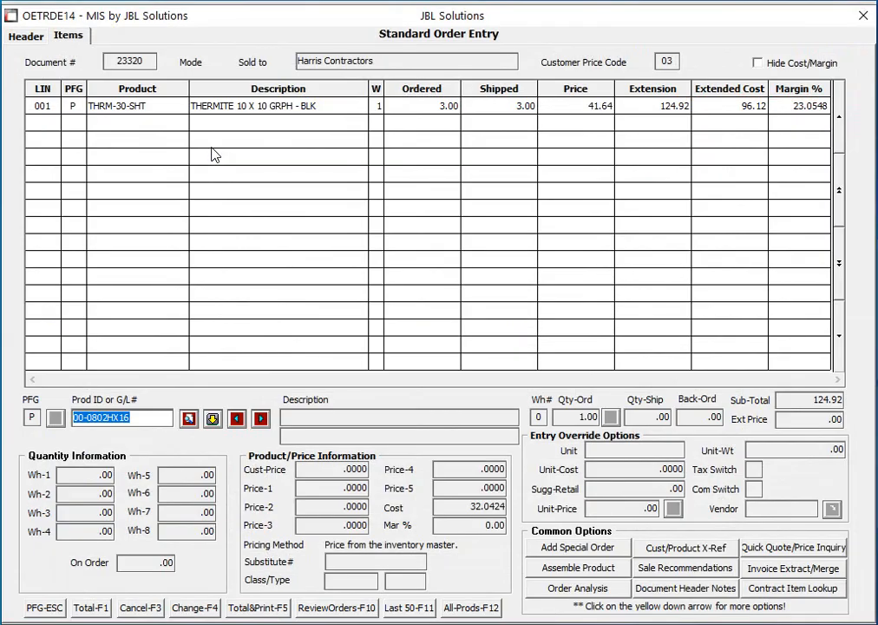
pyautogui.press('Return')
pyautogui.press('Return')
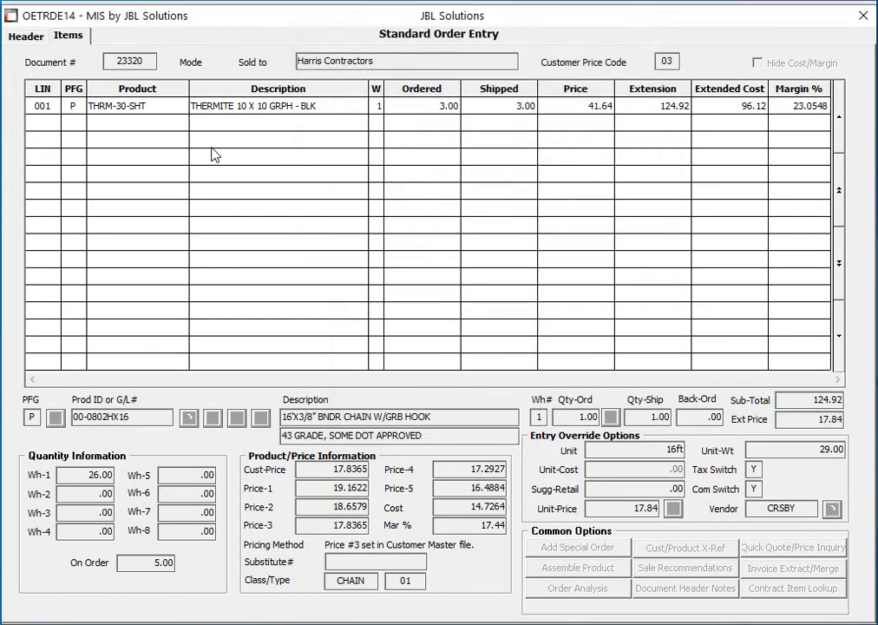
pyautogui.press('Return')
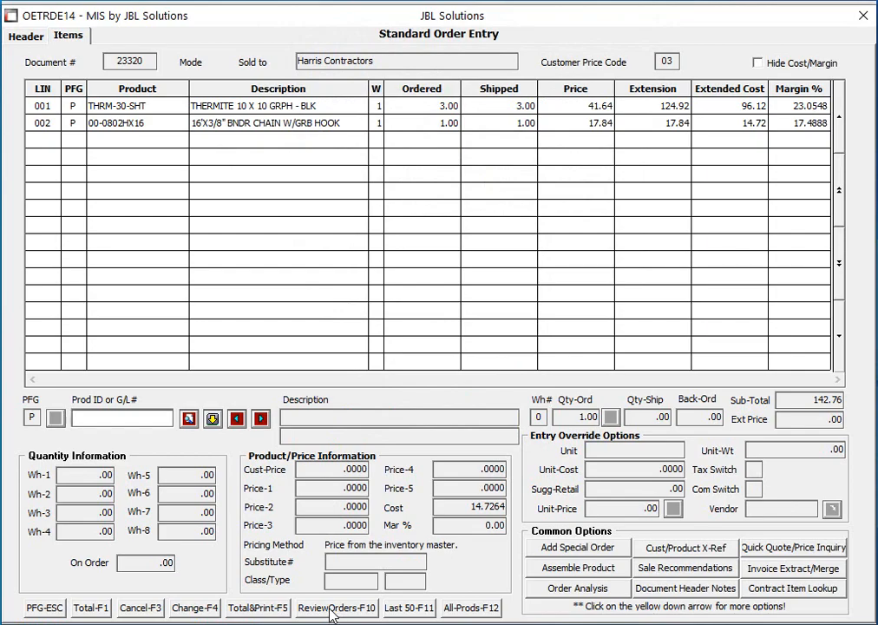
# Total and print the order, accepting the surcharge calculation for its ship via code
pyautogui.click(276, 610)
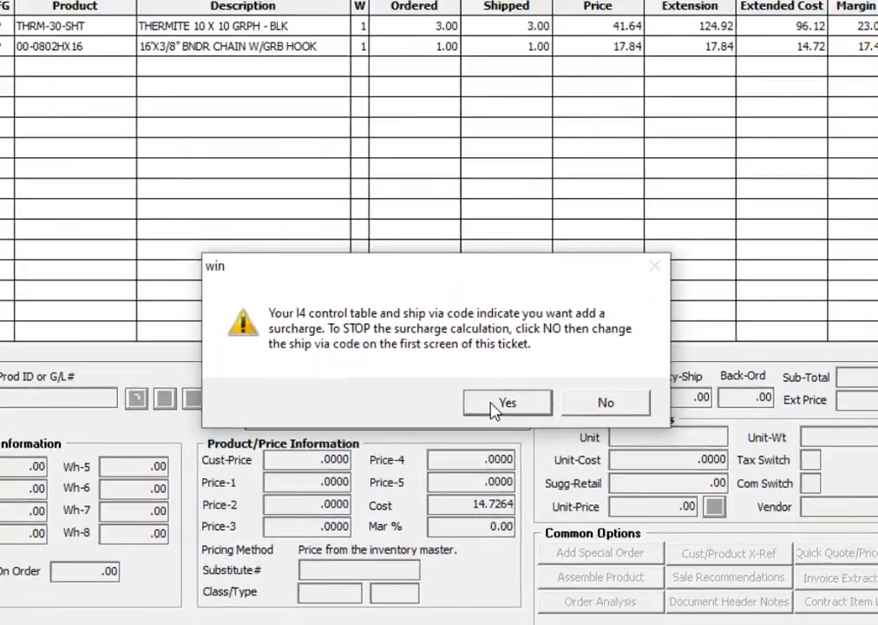
pyautogui.click(527, 355)
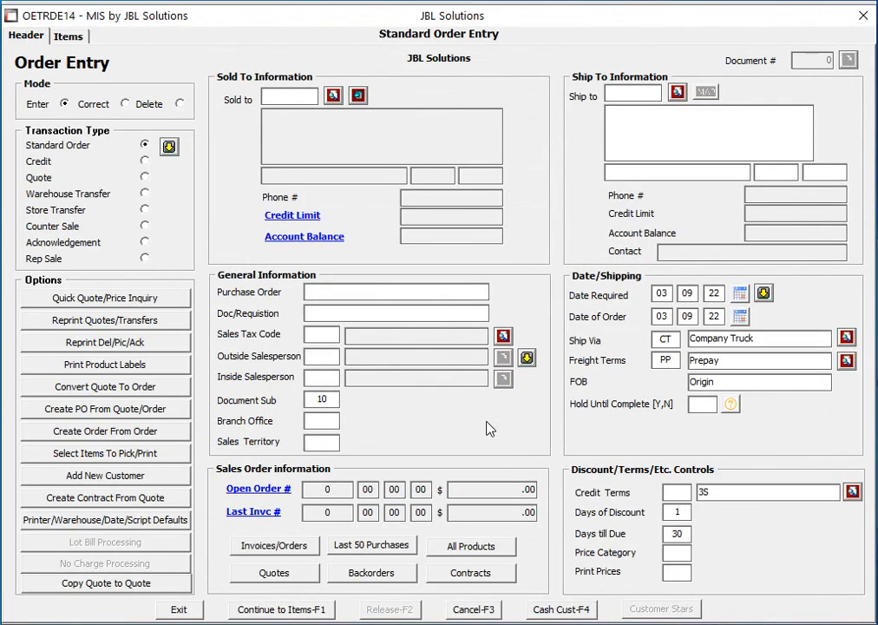
# Review the line items of the new Harris Contractors order among the current documents to check for the surcharge line
pyautogui.click(299, 547)
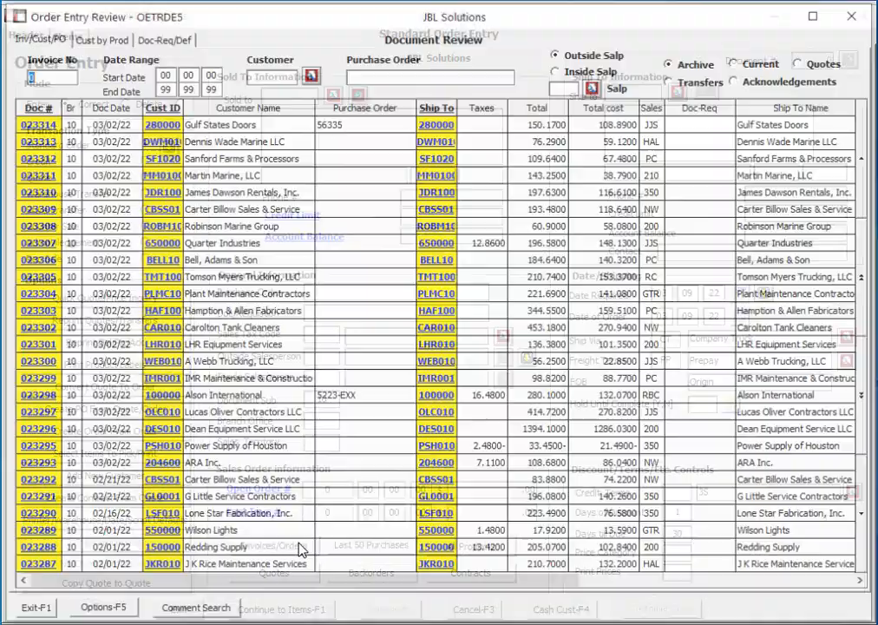
pyautogui.click(737, 64)
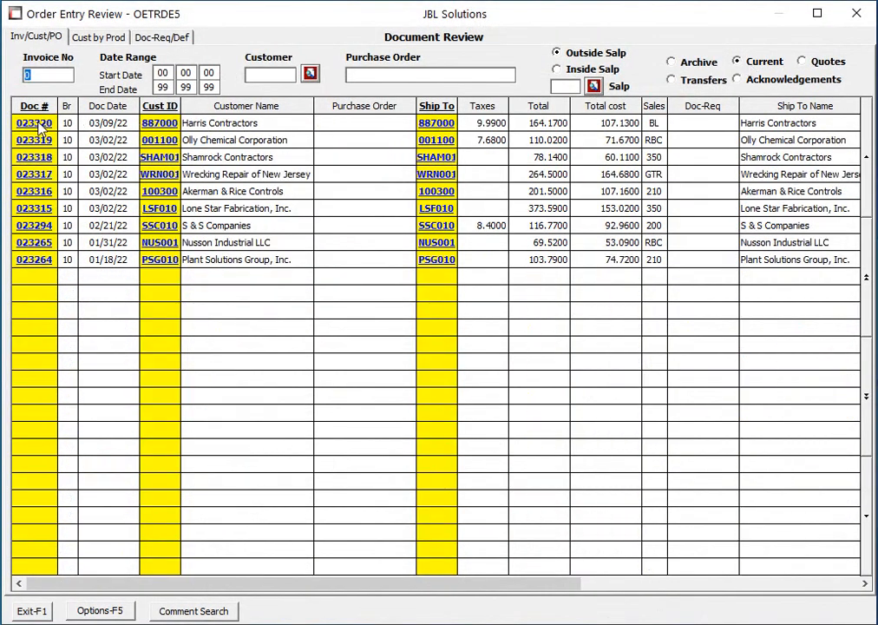
pyautogui.click(37, 124)
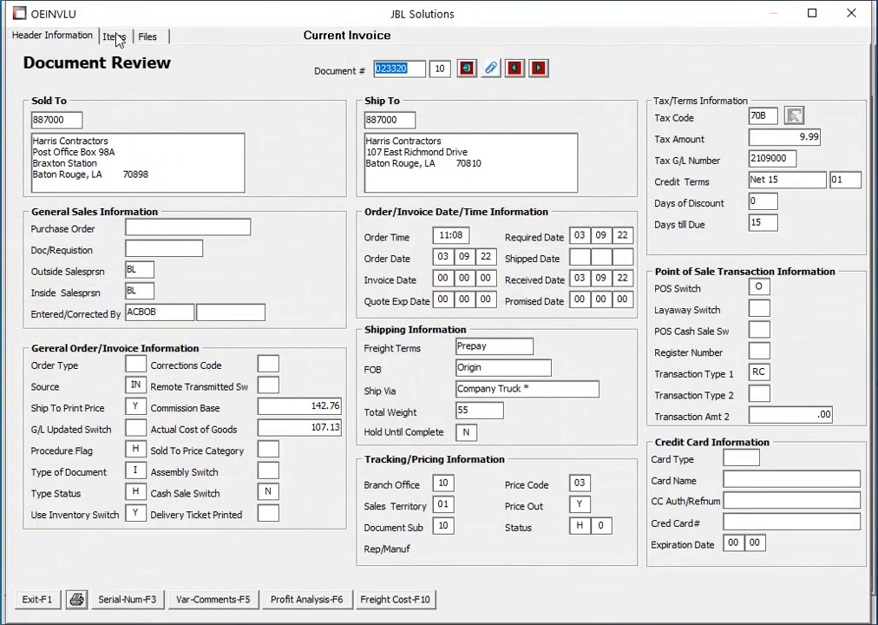
pyautogui.click(115, 36)
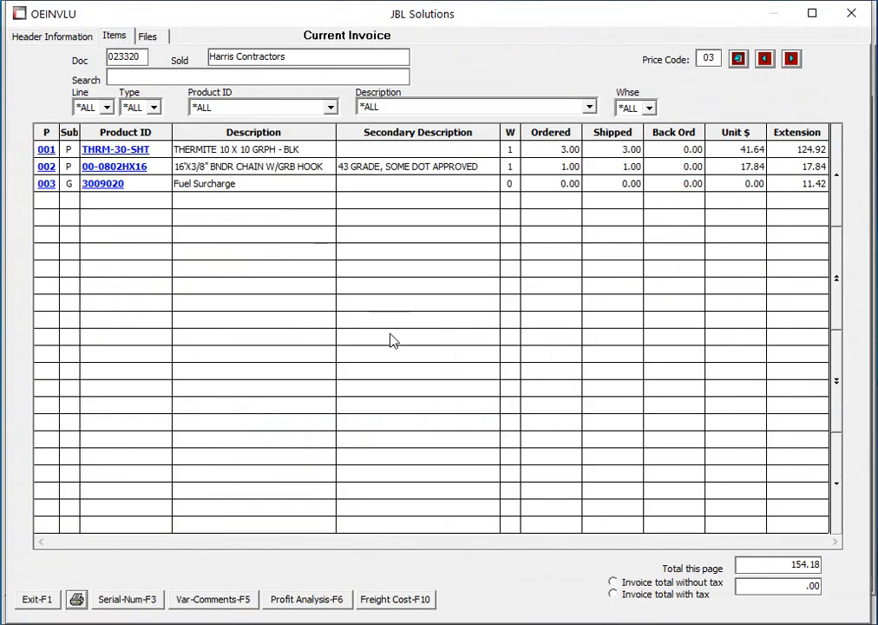